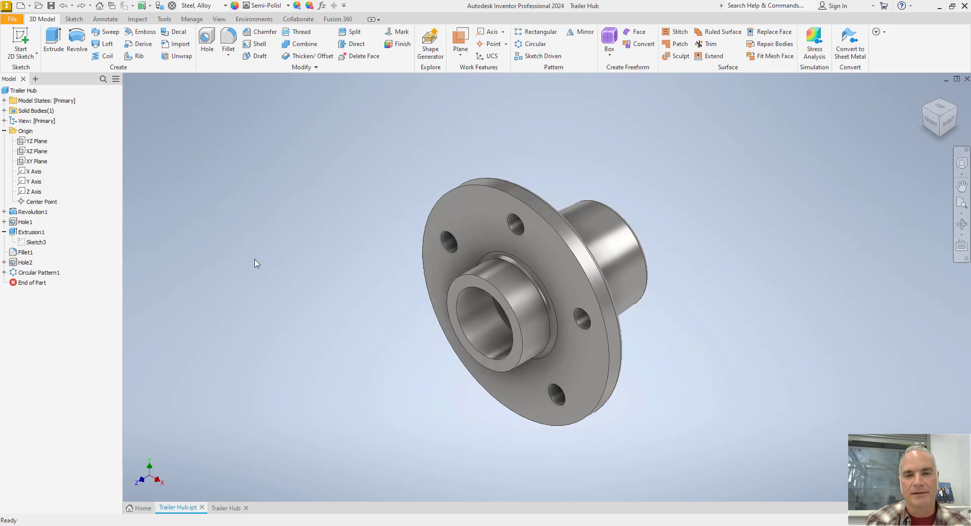
# Turn the hub model to its Front view, then switch to the Trailer Hub drawing
pyautogui.click(931, 127)
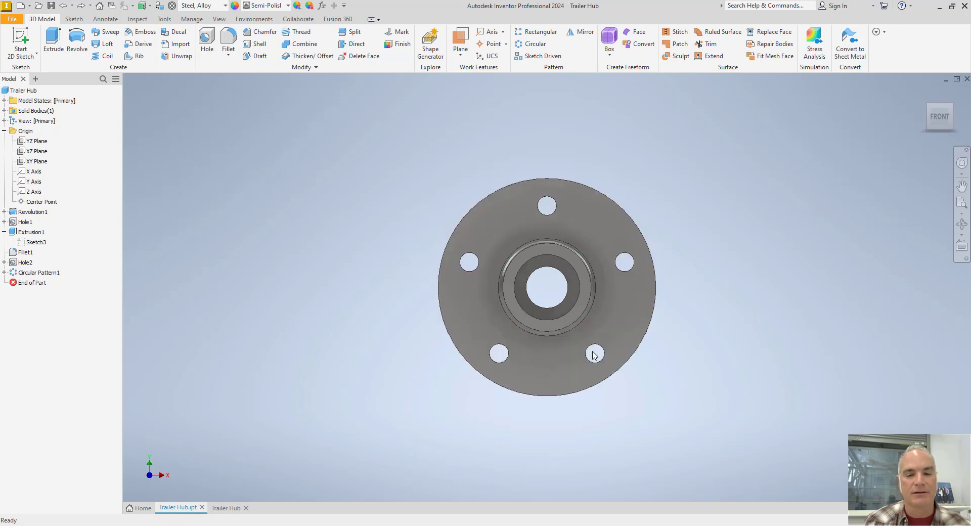
pyautogui.click(228, 507)
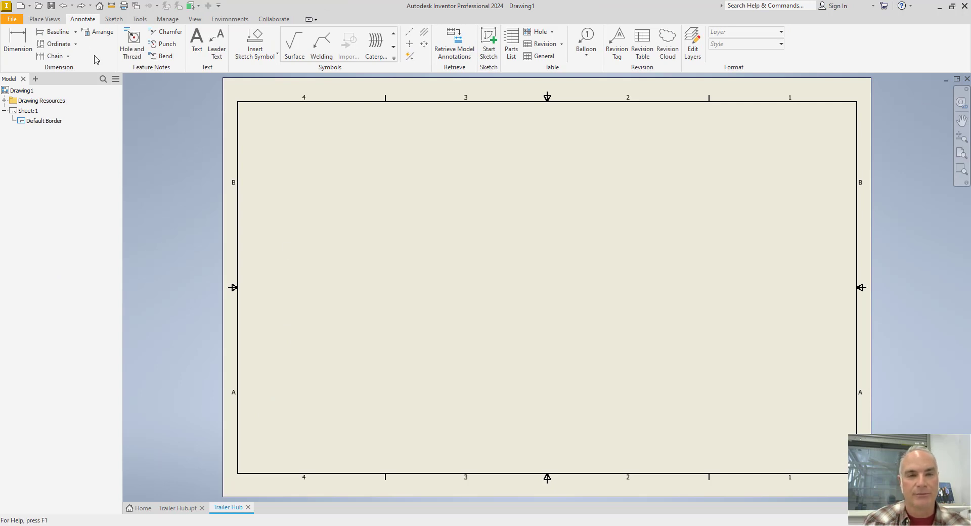
# Place a 1:1 base front view of the trailer hub, VIEW1, on the sheet's left side
pyautogui.click(45, 19)
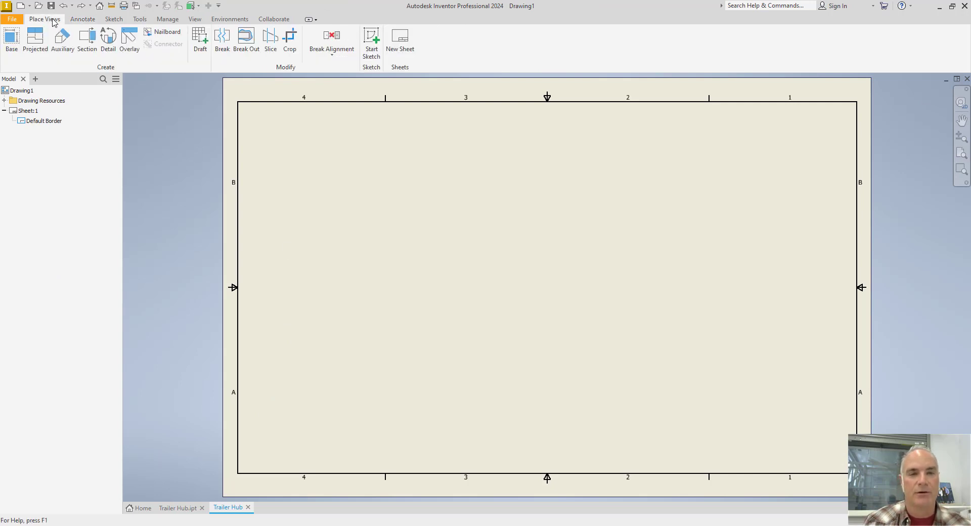
pyautogui.click(11, 38)
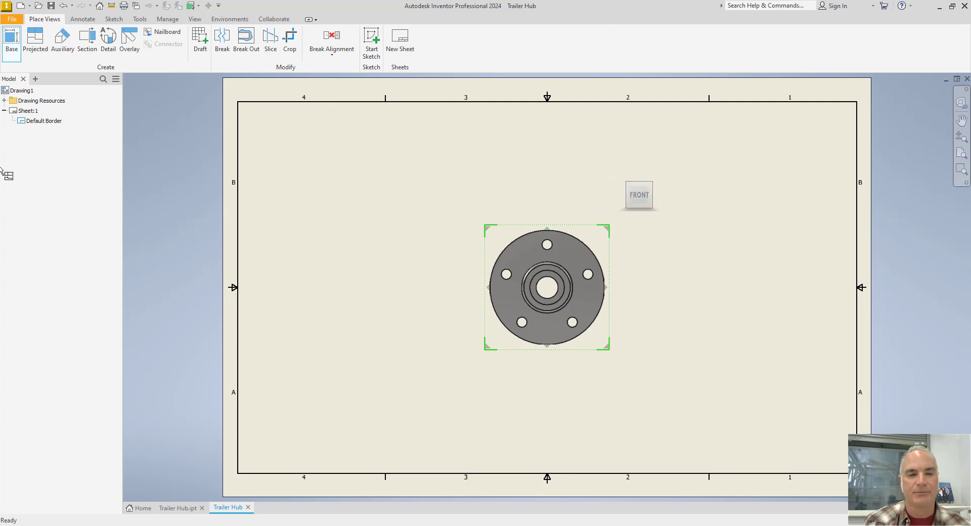
pyautogui.moveTo(695, 173)
pyautogui.mouseDown()
pyautogui.moveTo(849, 114)
pyautogui.moveTo(839, 133)
pyautogui.mouseUp()
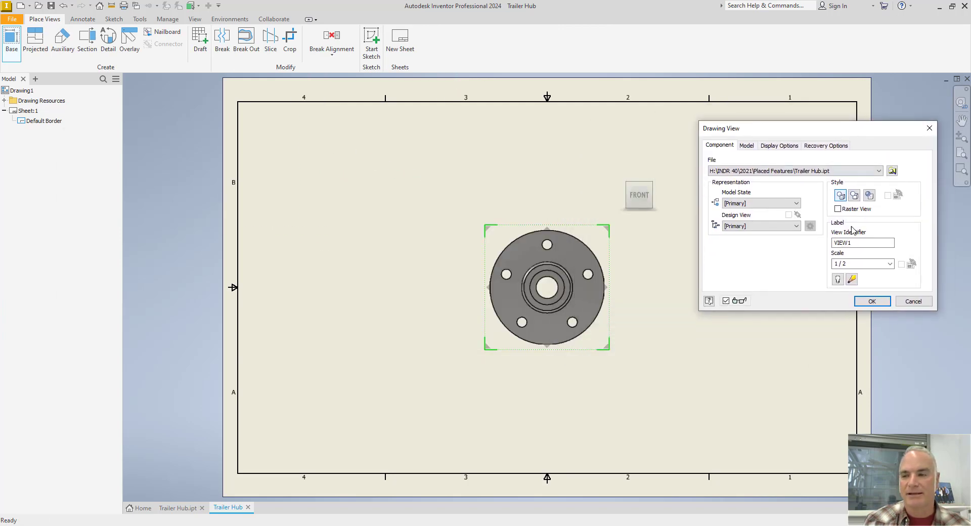
pyautogui.click(889, 264)
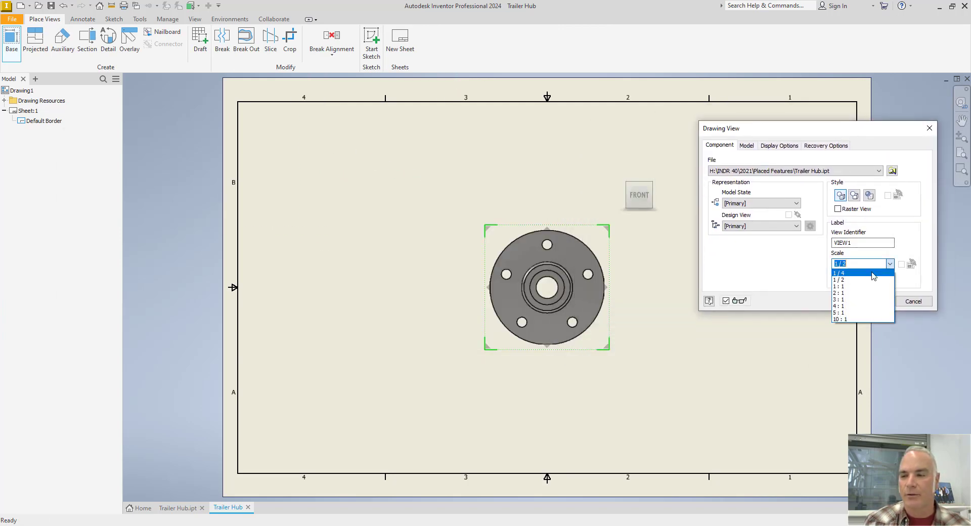
pyautogui.click(861, 287)
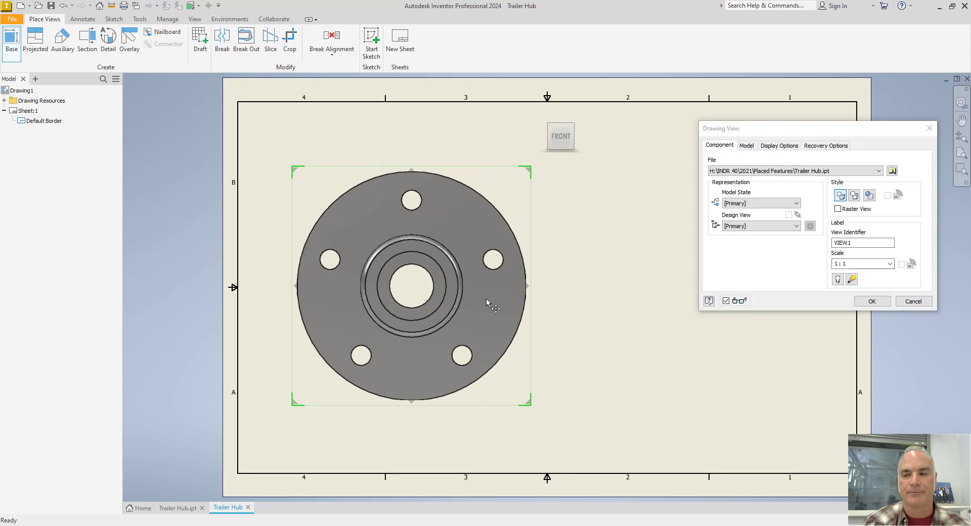
pyautogui.click(868, 303)
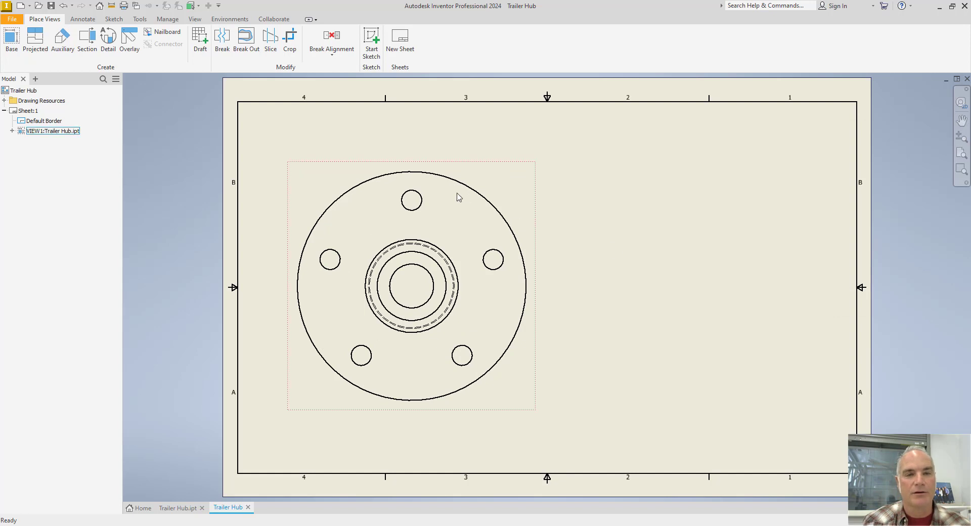
# Cut Section A-A from VIEW1 through the hub centre and lower-right bolt hole, placed to the right
pyautogui.click(91, 44)
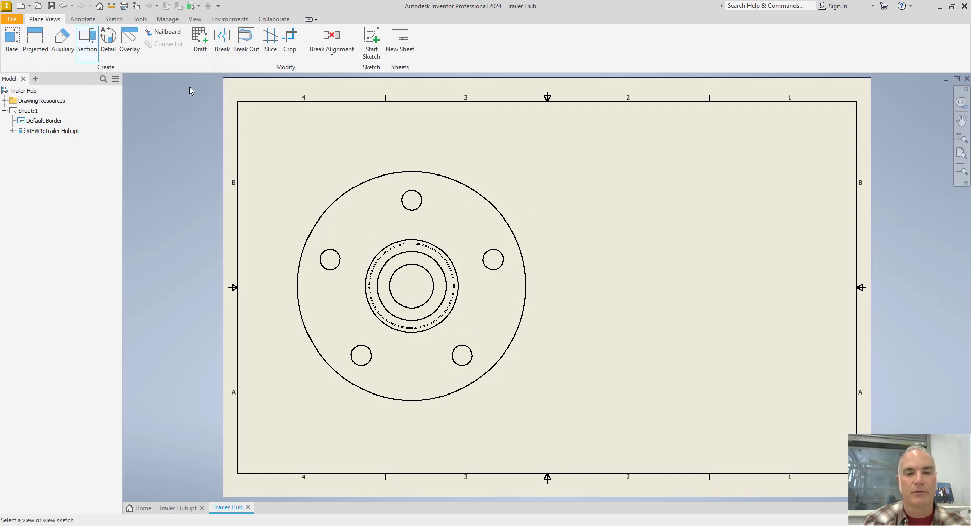
pyautogui.click(311, 187)
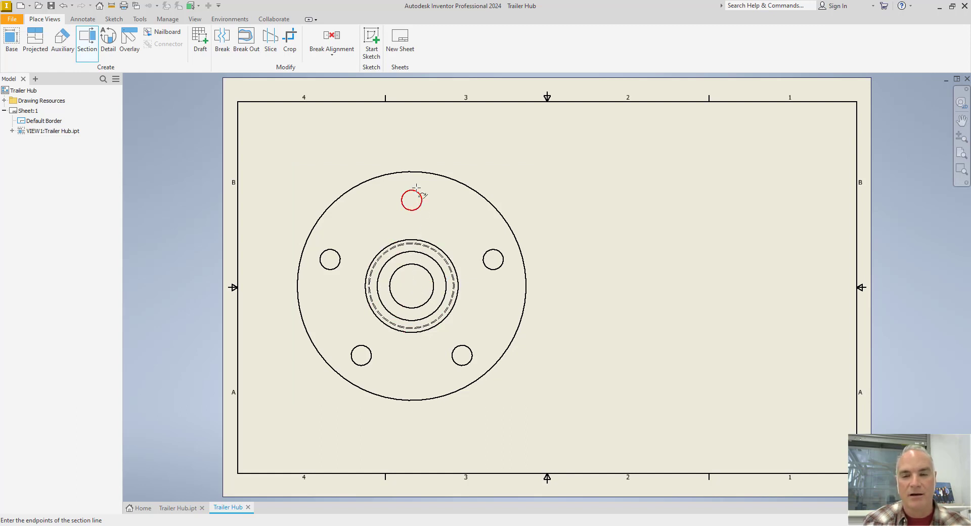
pyautogui.click(412, 150)
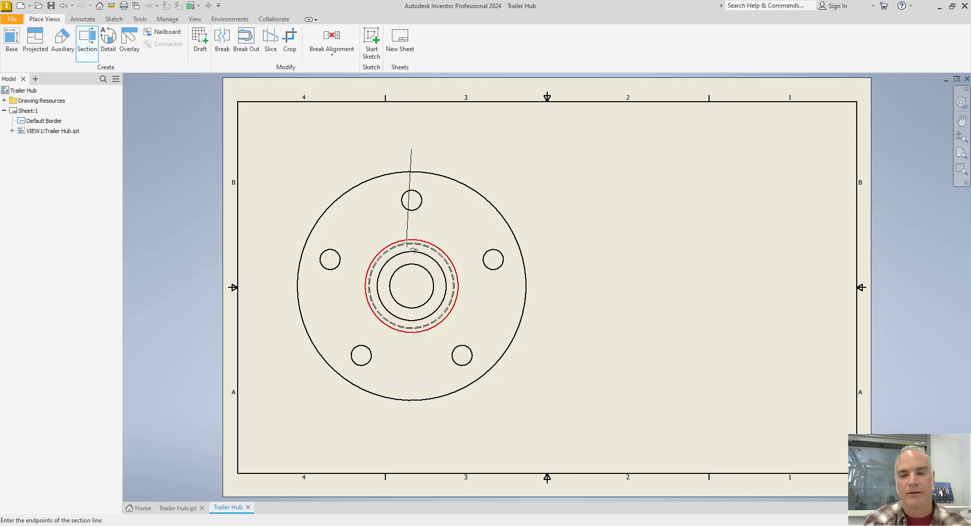
pyautogui.click(411, 285)
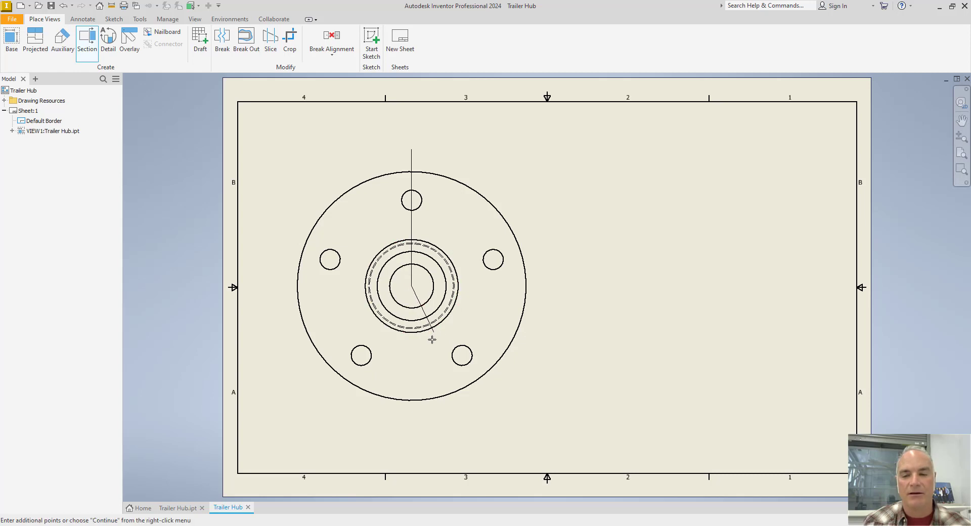
pyautogui.click(462, 355)
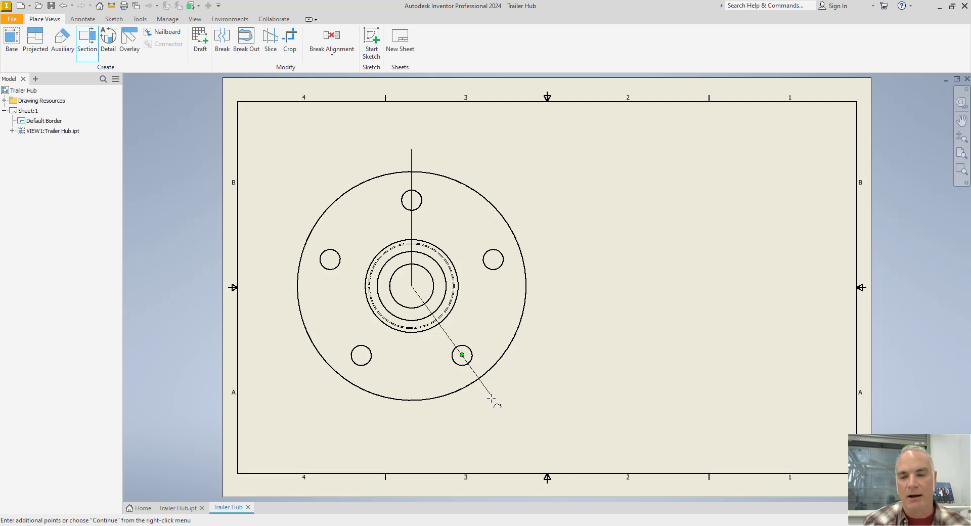
pyautogui.click(492, 397)
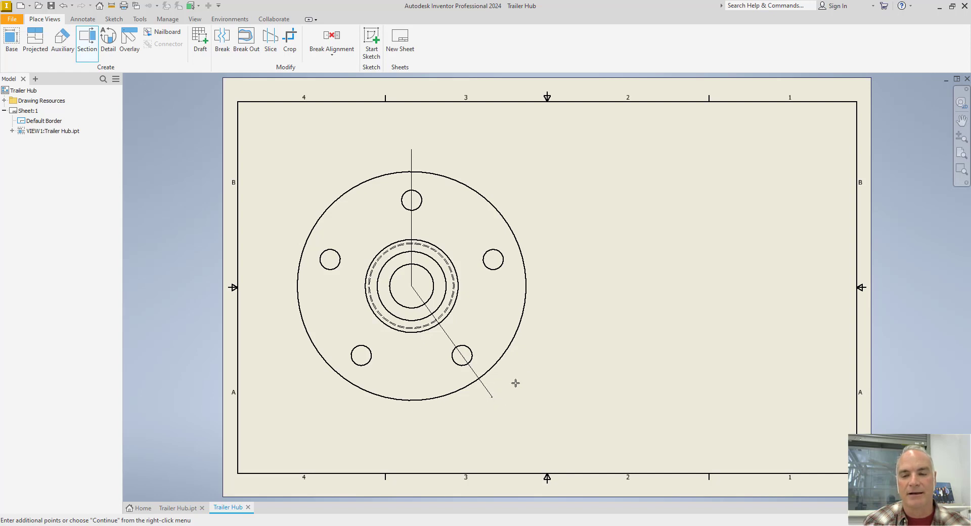
pyautogui.rightClick(535, 375)
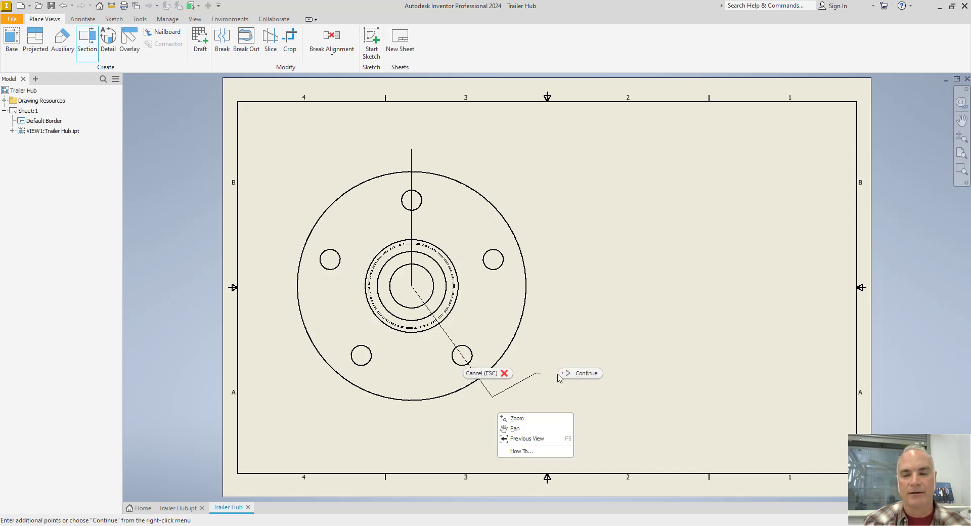
pyautogui.click(580, 373)
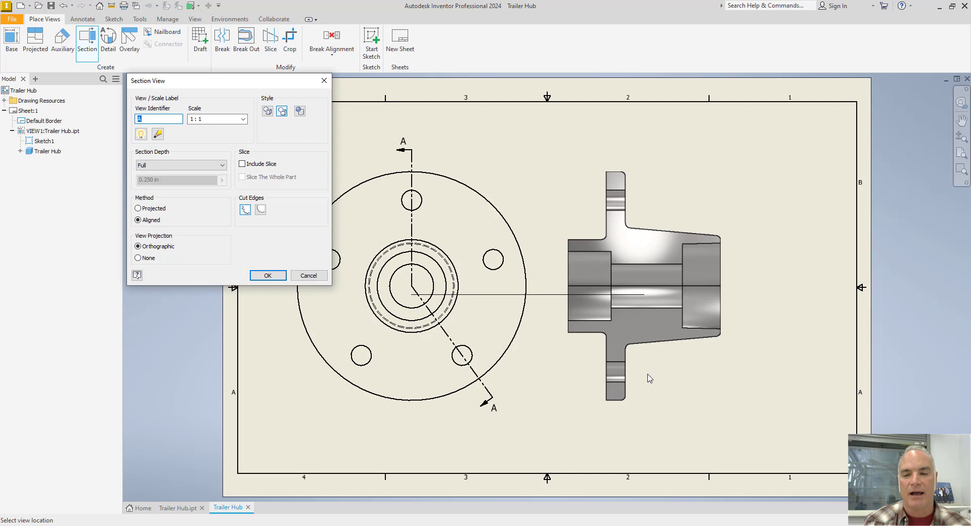
pyautogui.click(679, 374)
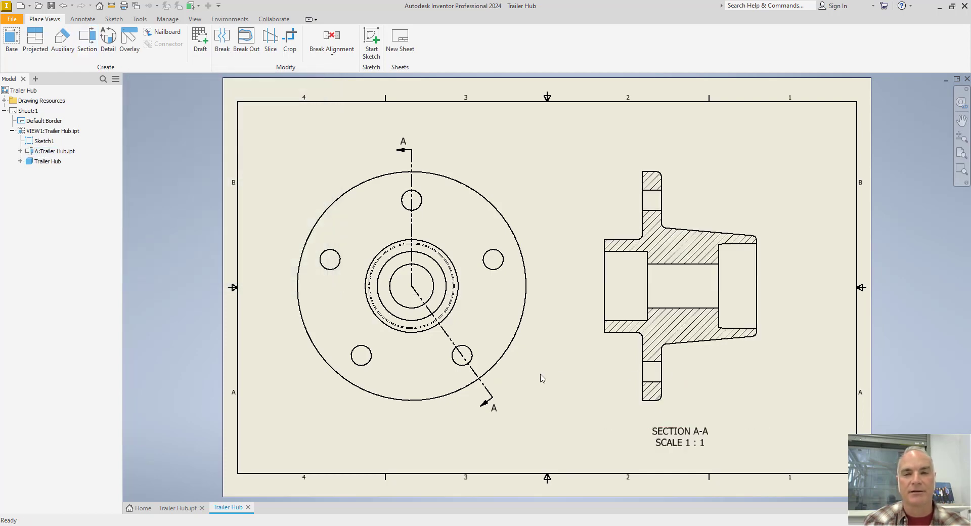
pyautogui.moveTo(493, 399); pyautogui.dragTo(492, 399)
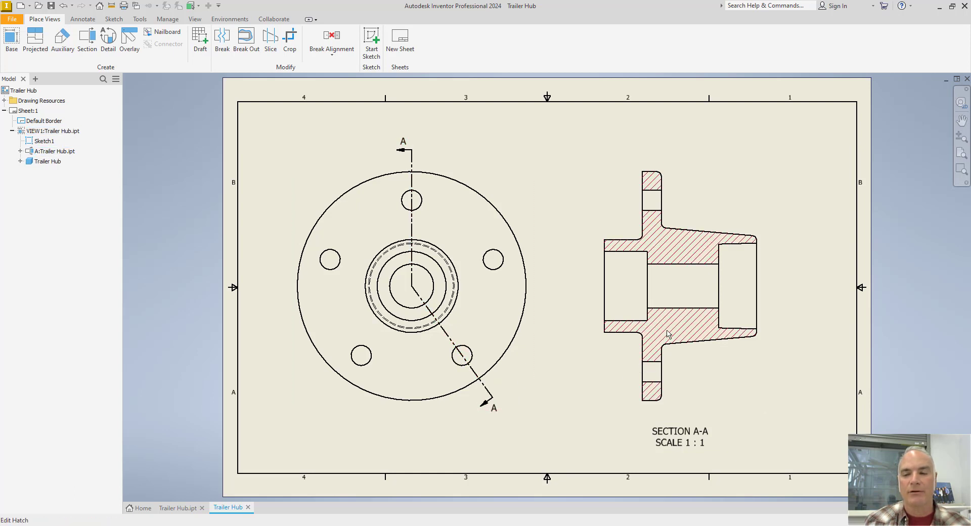
pyautogui.click(455, 348)
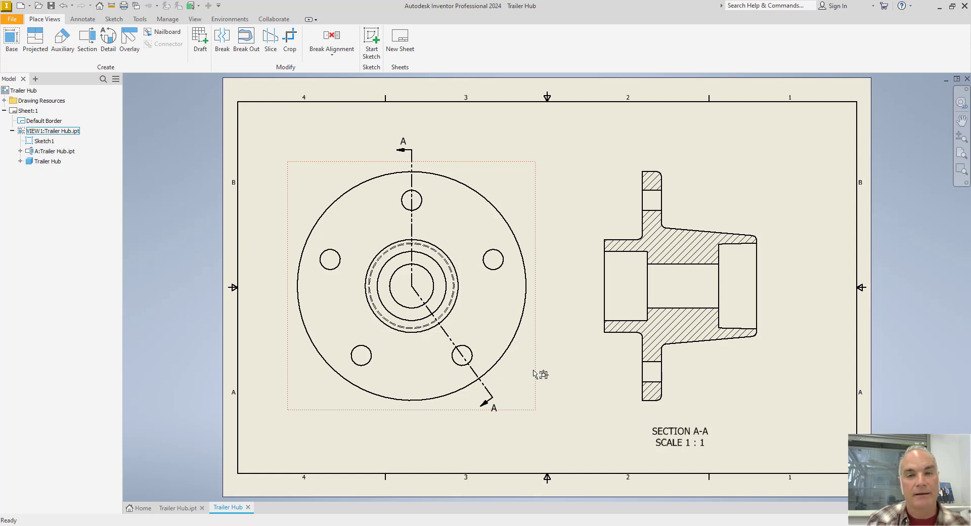
pyautogui.click(536, 335)
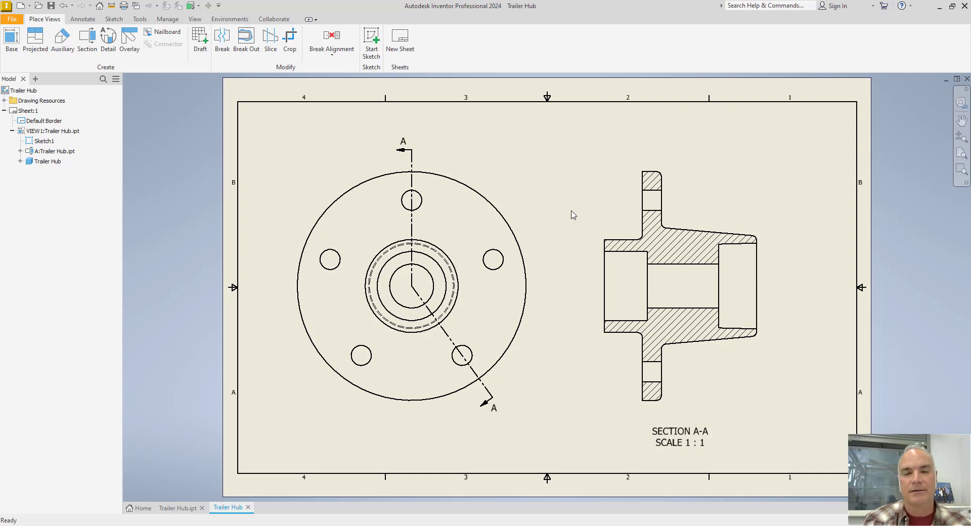
# Add Axis Parallel automated centerlines to Section A-A and stretch the bore axis past the right end
pyautogui.rightClick(613, 195)
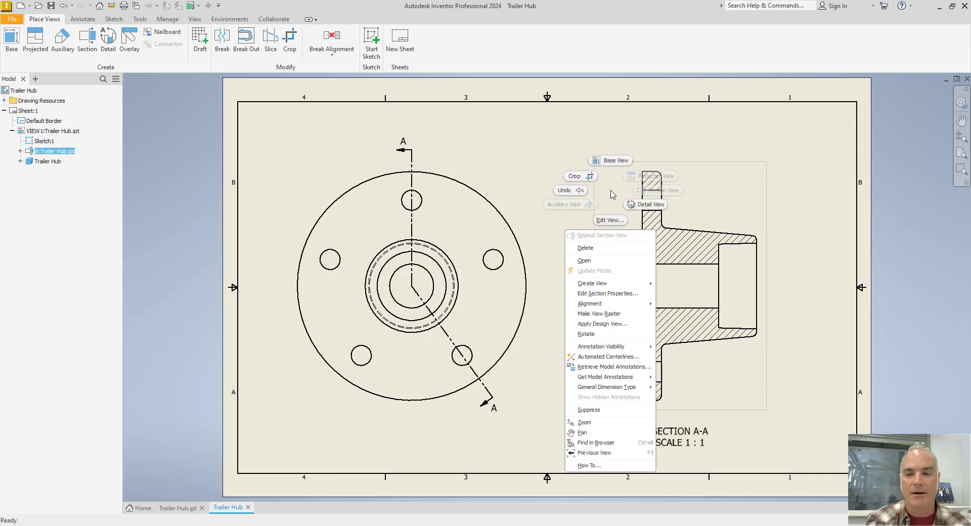
pyautogui.click(608, 357)
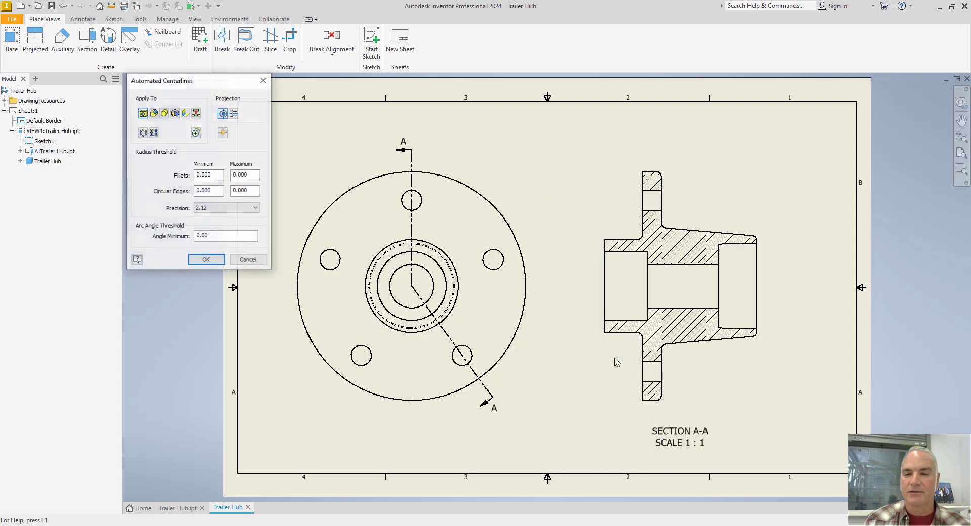
pyautogui.click(234, 116)
pyautogui.click(206, 259)
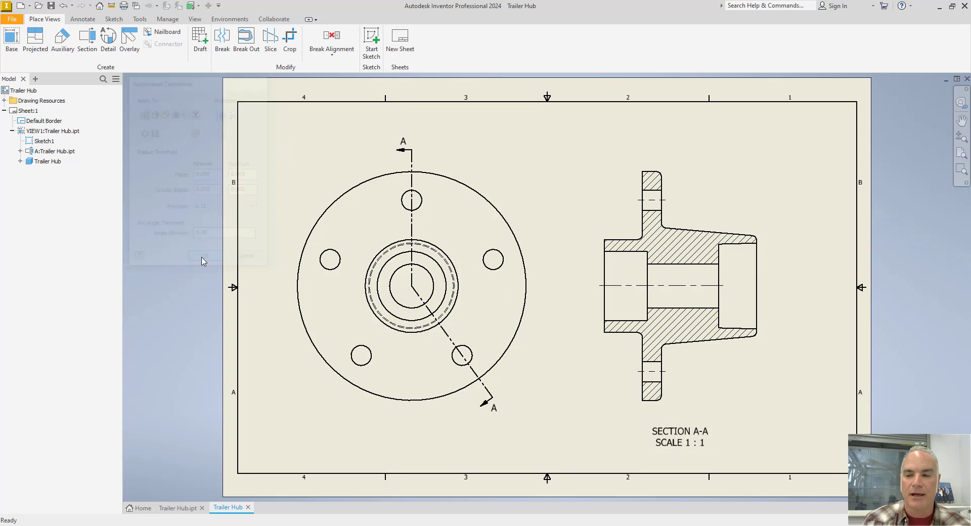
pyautogui.moveTo(724, 286); pyautogui.dragTo(758, 288)
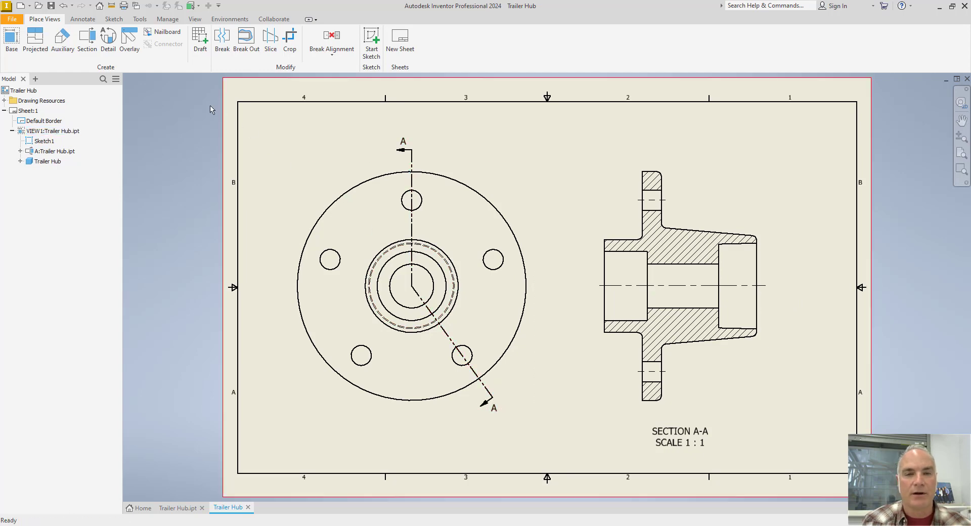
# Create a centered-pattern bolt-circle centerline around the bore through all five bolt holes
pyautogui.click(83, 19)
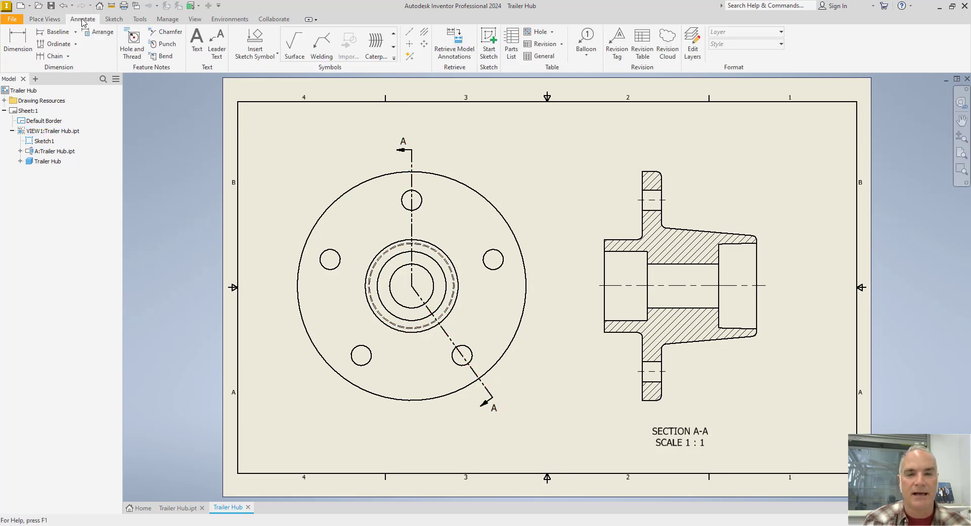
pyautogui.click(423, 47)
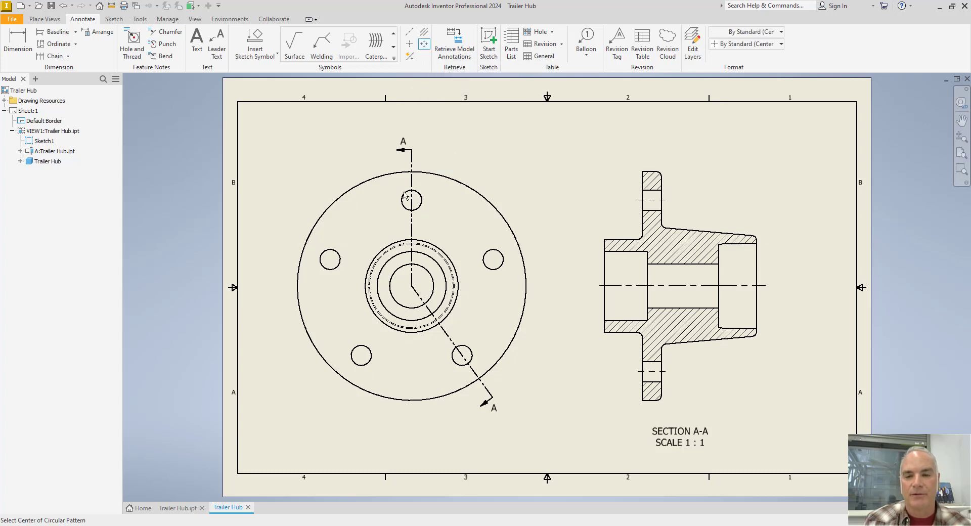
pyautogui.click(424, 269)
pyautogui.click(424, 200)
pyautogui.click(488, 251)
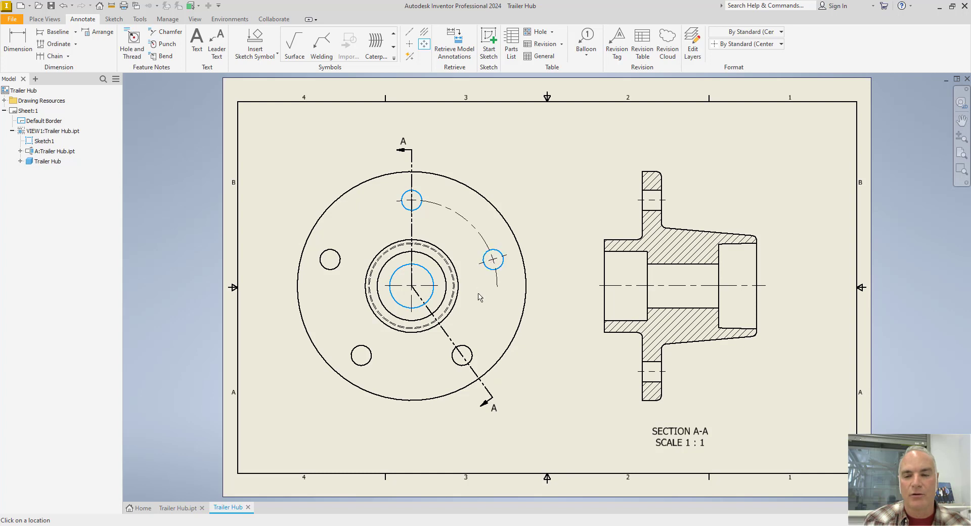
pyautogui.click(456, 346)
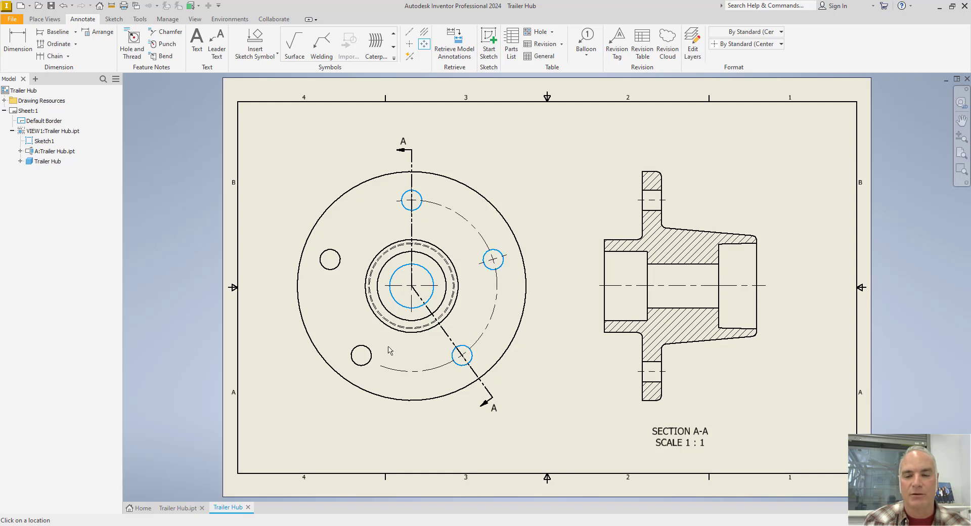
pyautogui.click(370, 350)
pyautogui.click(332, 261)
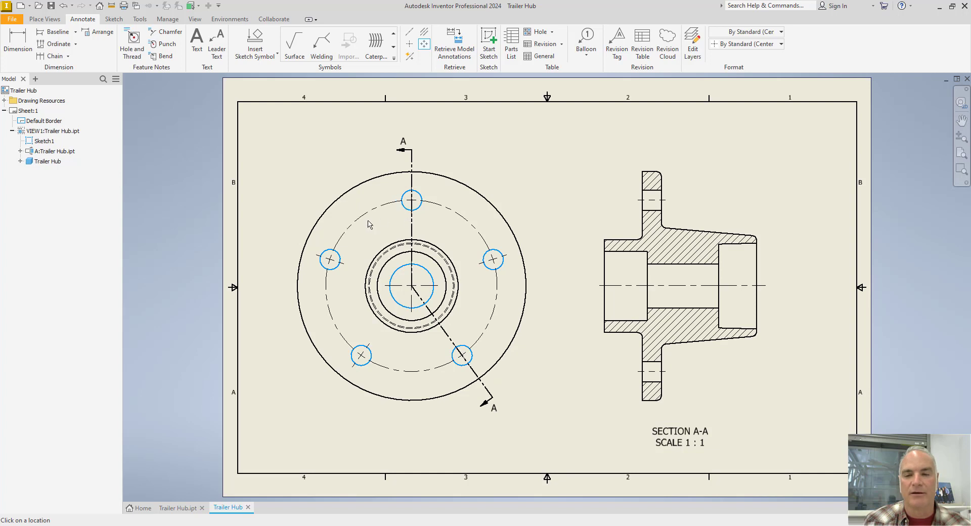
pyautogui.rightClick(373, 221)
pyautogui.click(404, 220)
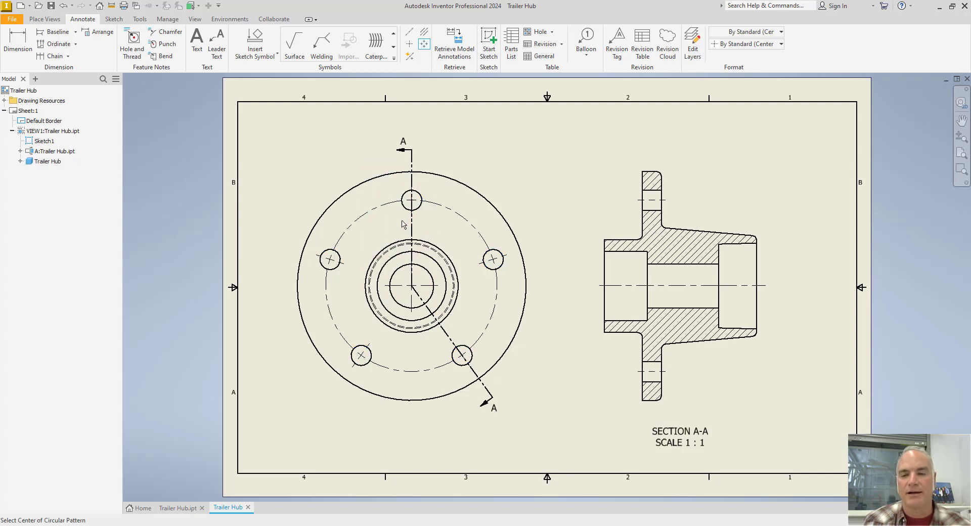
# Extend the front view's horizontal centerline left across the hub
pyautogui.click(386, 292)
pyautogui.click(385, 287)
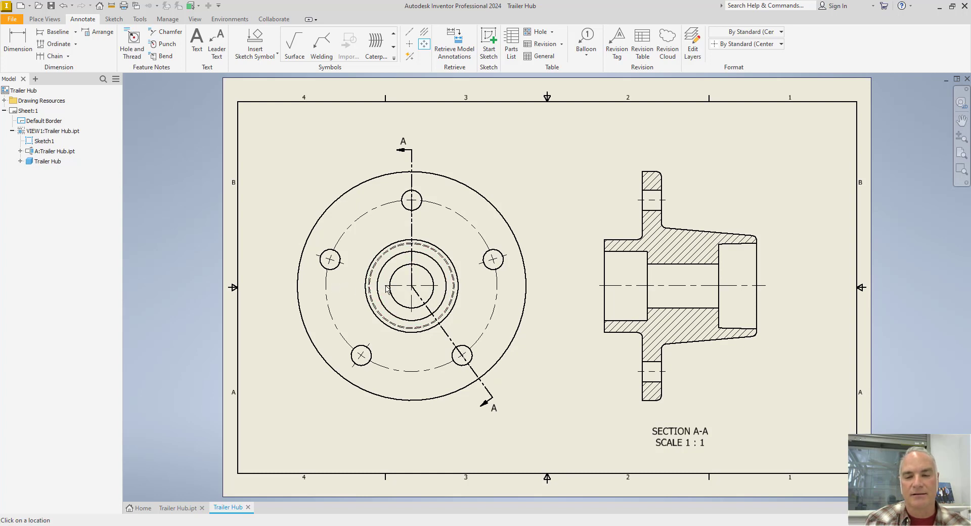
pyautogui.moveTo(383, 285); pyautogui.dragTo(318, 286)
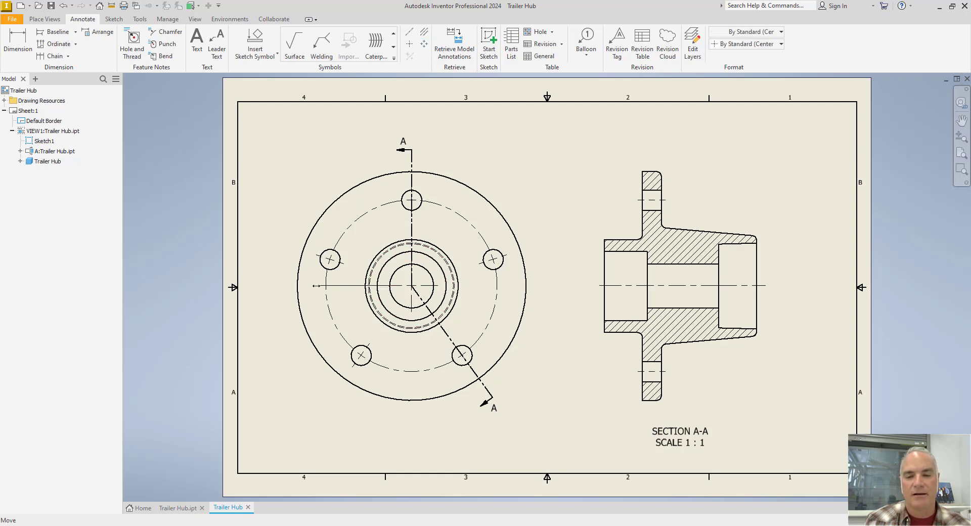